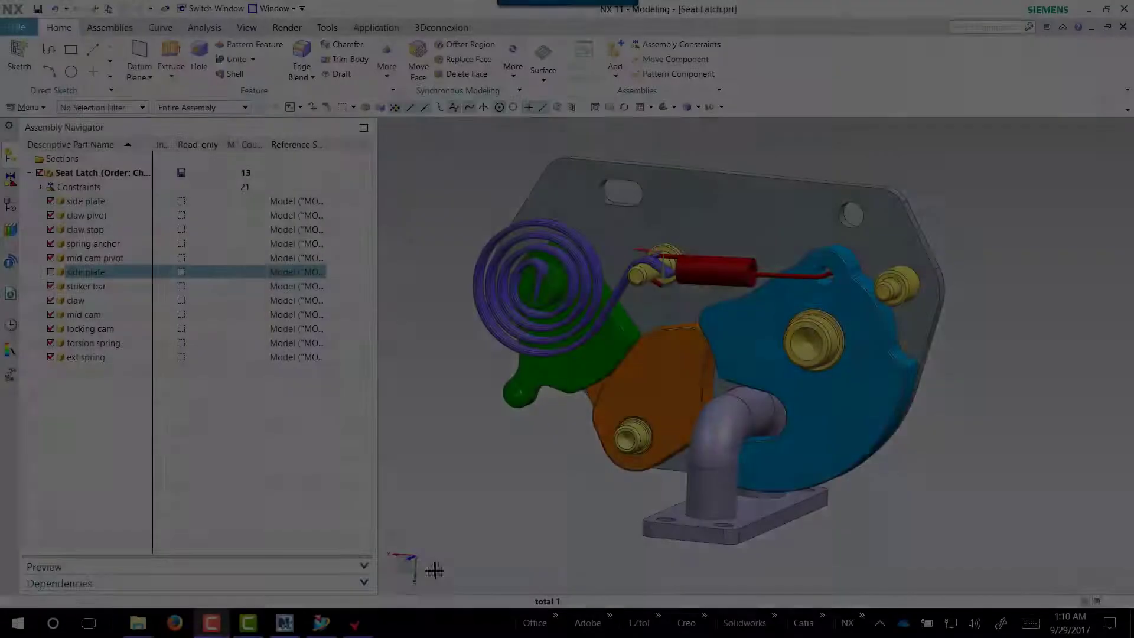
Step: Bring up CETOL 6σ Modeler and load Seat Latch.prt as the CAD model
click(357, 625)
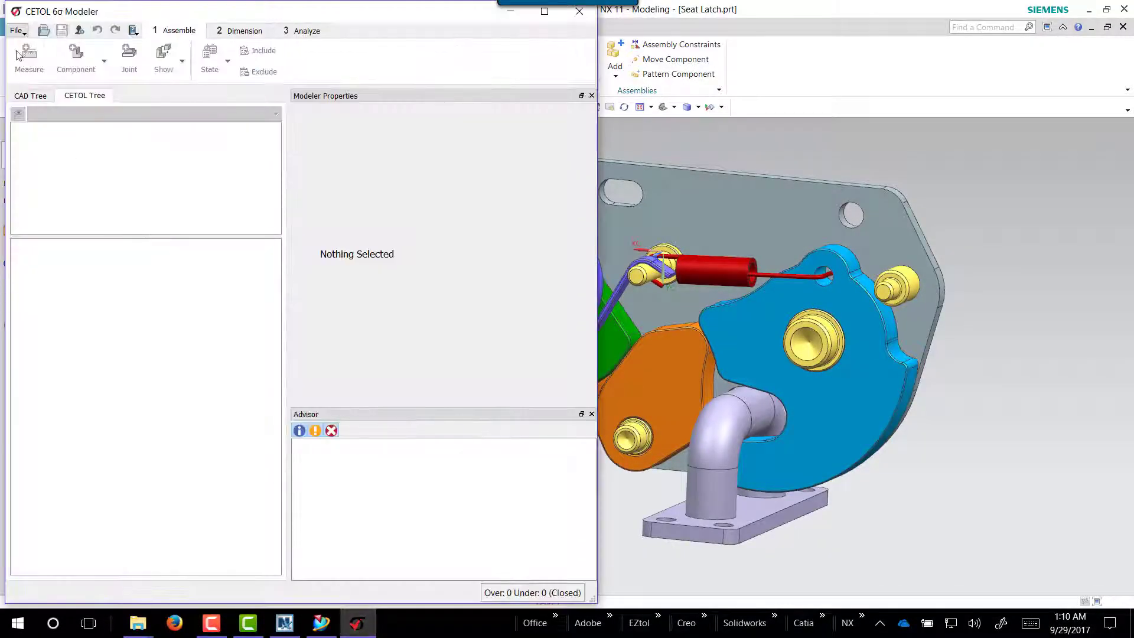
click(16, 30)
click(36, 48)
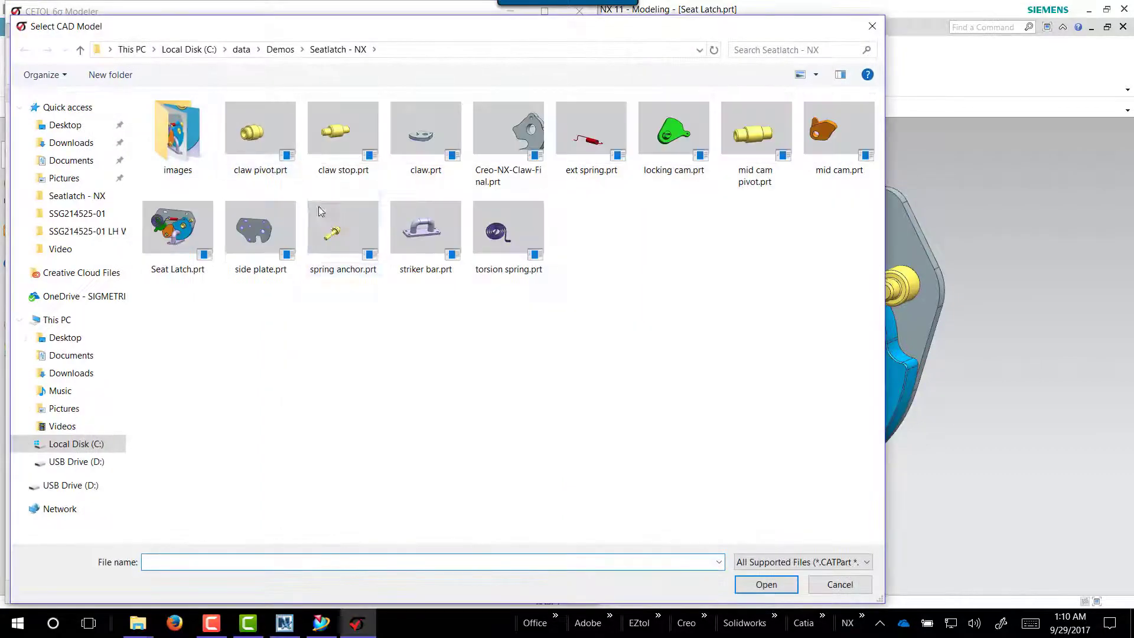
double_click(191, 223)
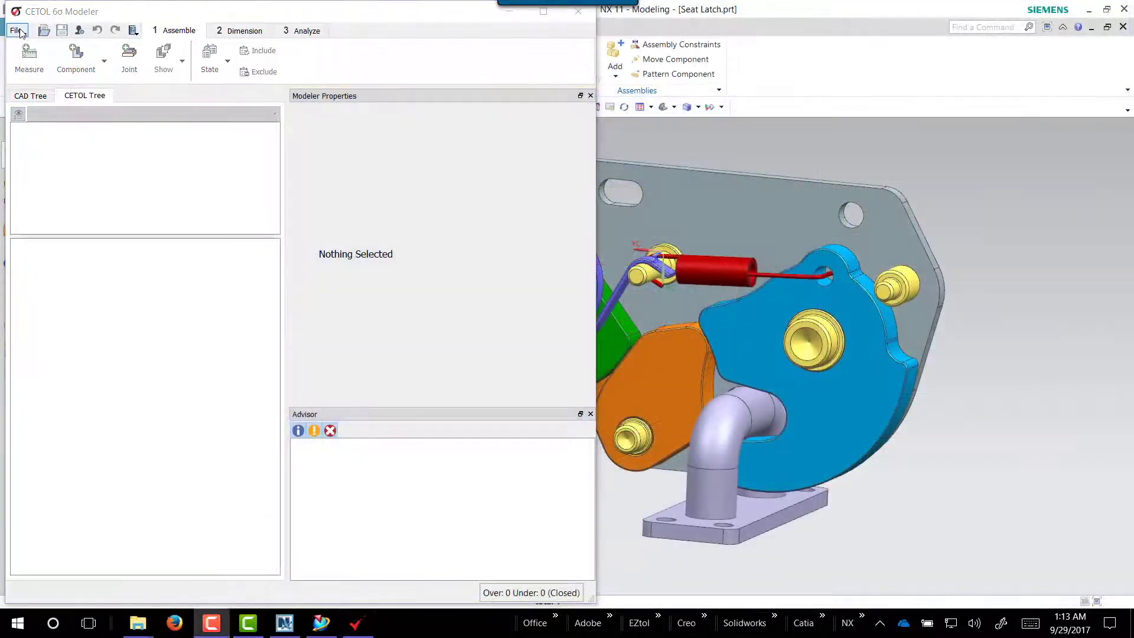
Step: Open the saved model '3 Analyses - complete.cxm'
click(21, 32)
click(36, 63)
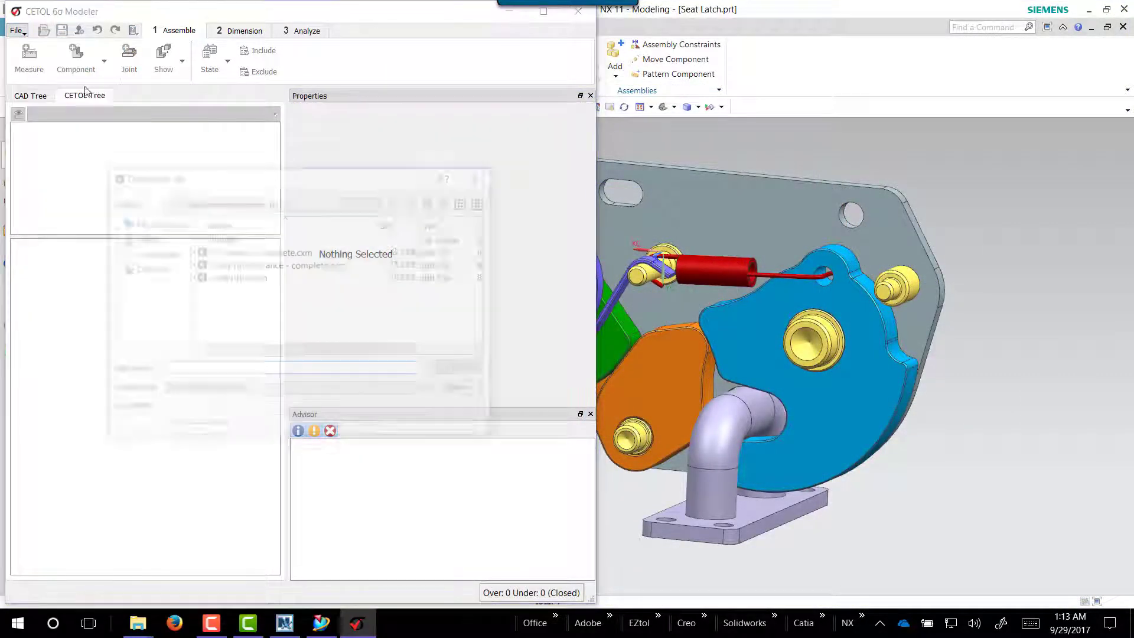
click(306, 254)
double_click(305, 254)
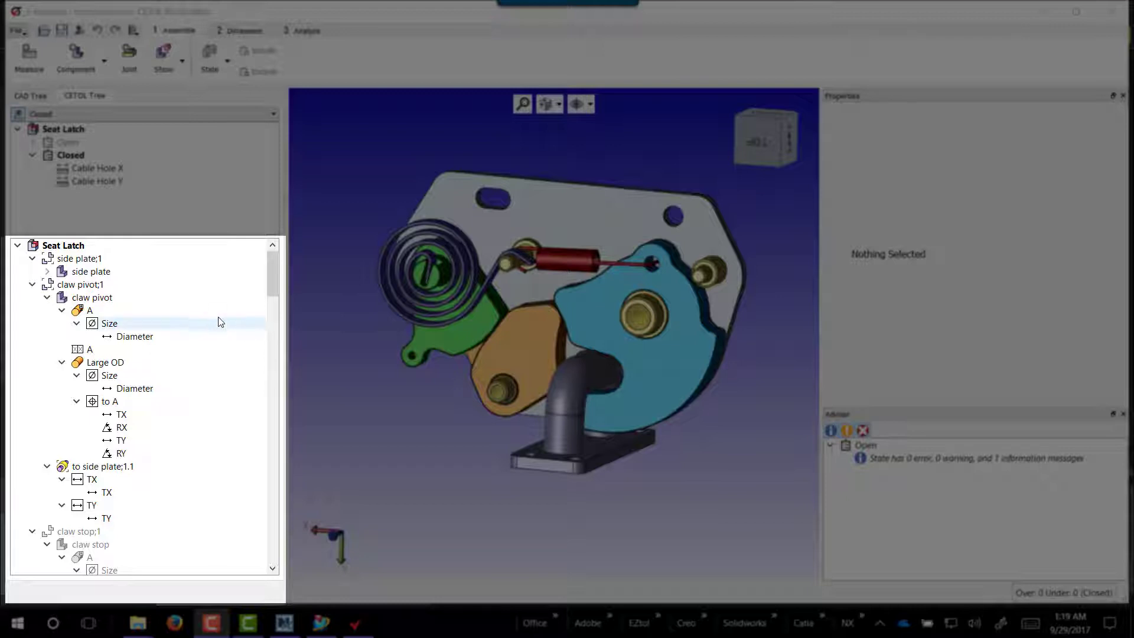
Step: Inspect the claw pivot's features, tolerances and its joint to the side plate
click(92, 298)
click(105, 362)
click(109, 401)
click(122, 427)
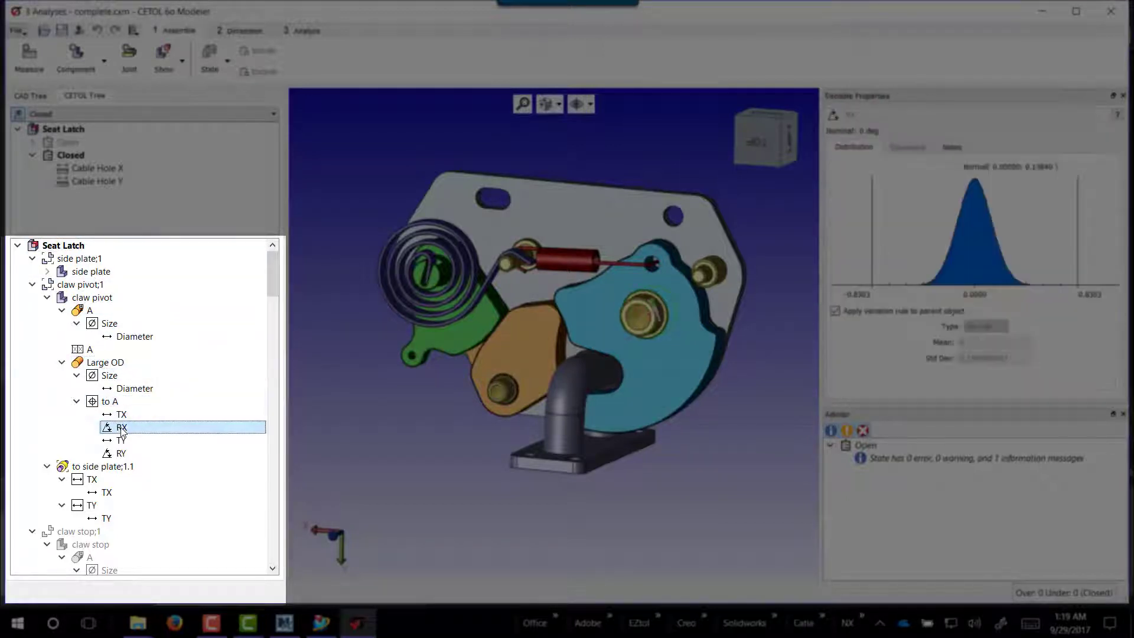
click(102, 466)
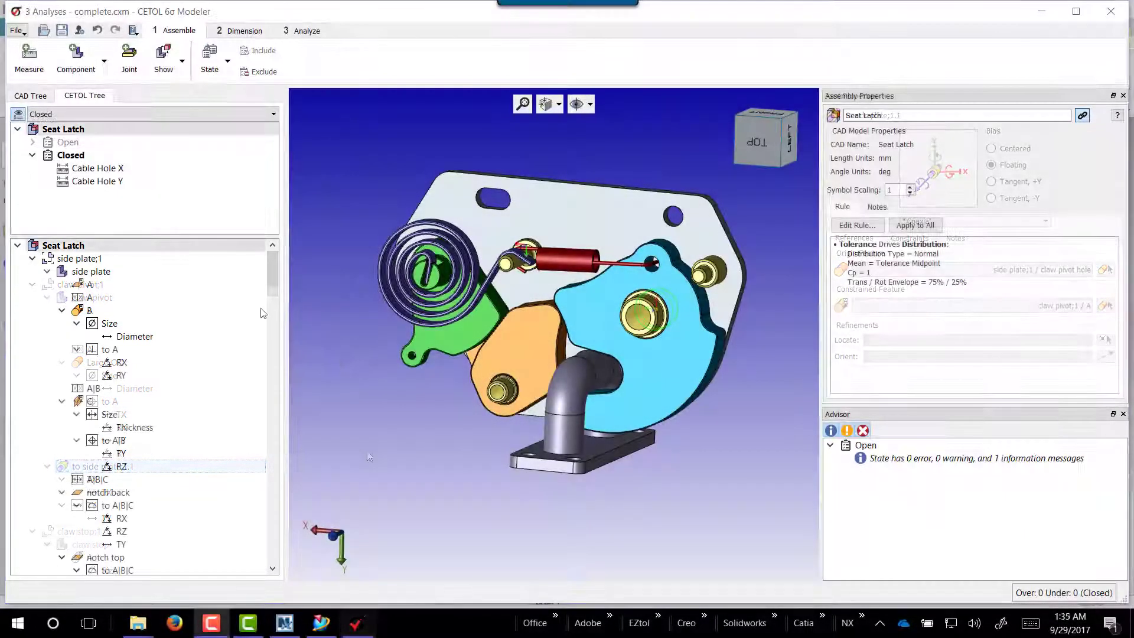
Step: Show the assembly connection graph and the side plate's features
click(16, 30)
click(131, 153)
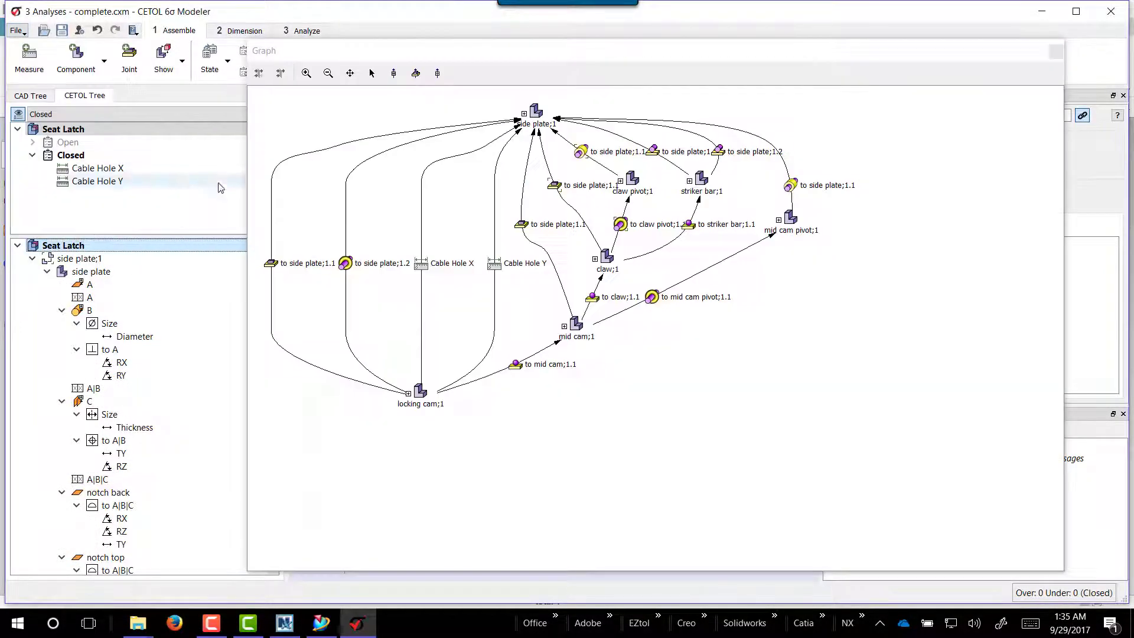
click(91, 272)
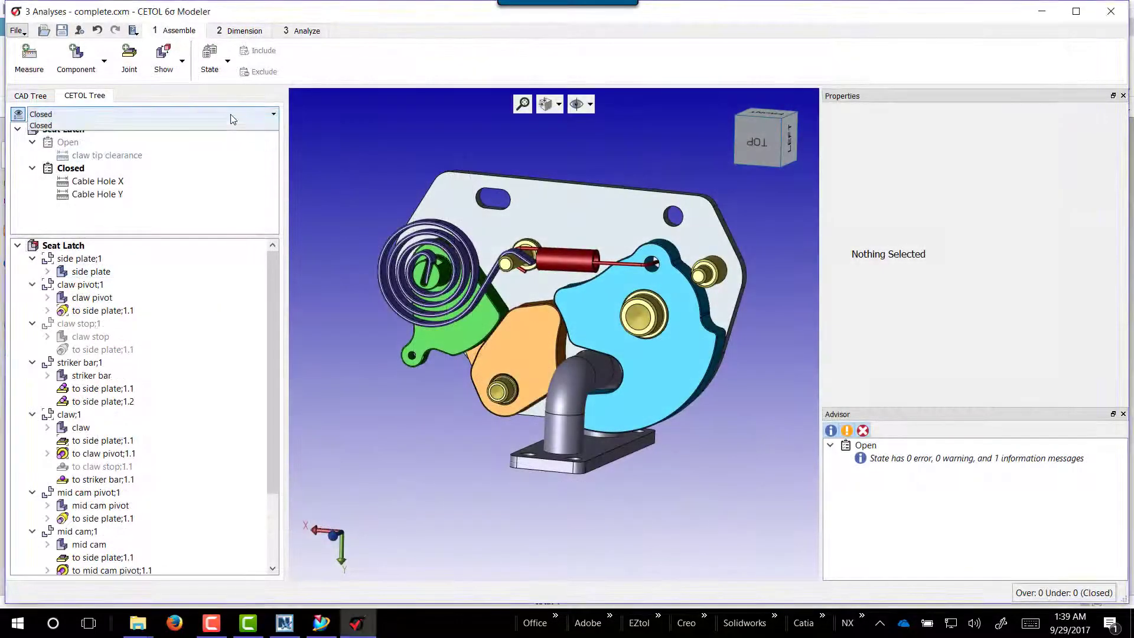
Step: Switch to the Open state, check the claw-to-claw-stop joint, then restore all parts
click(232, 115)
click(227, 127)
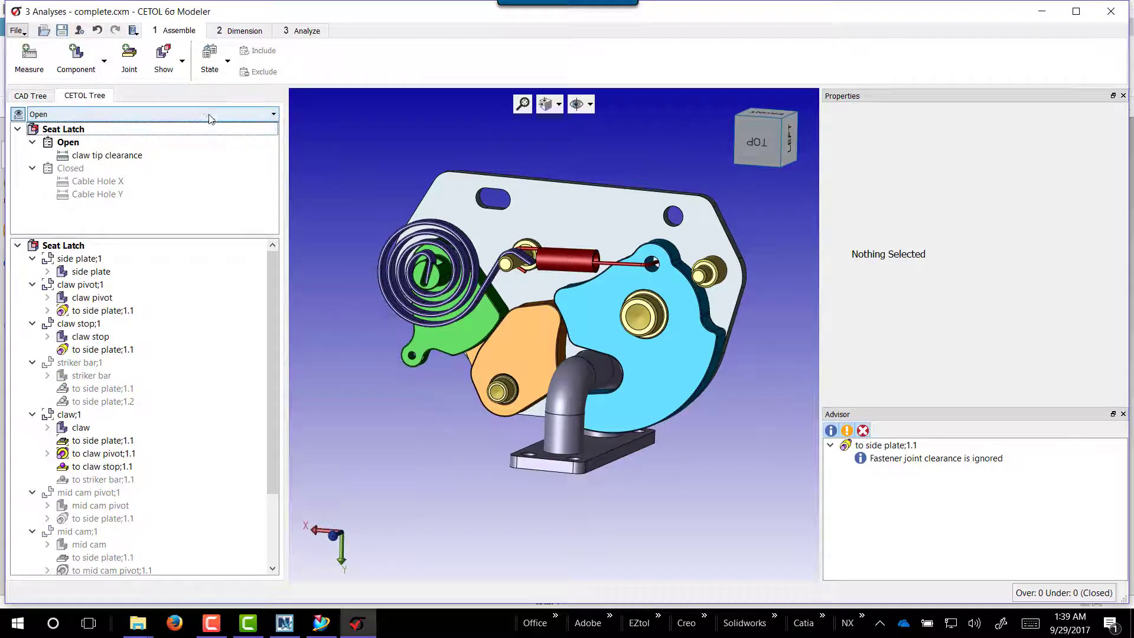
click(165, 58)
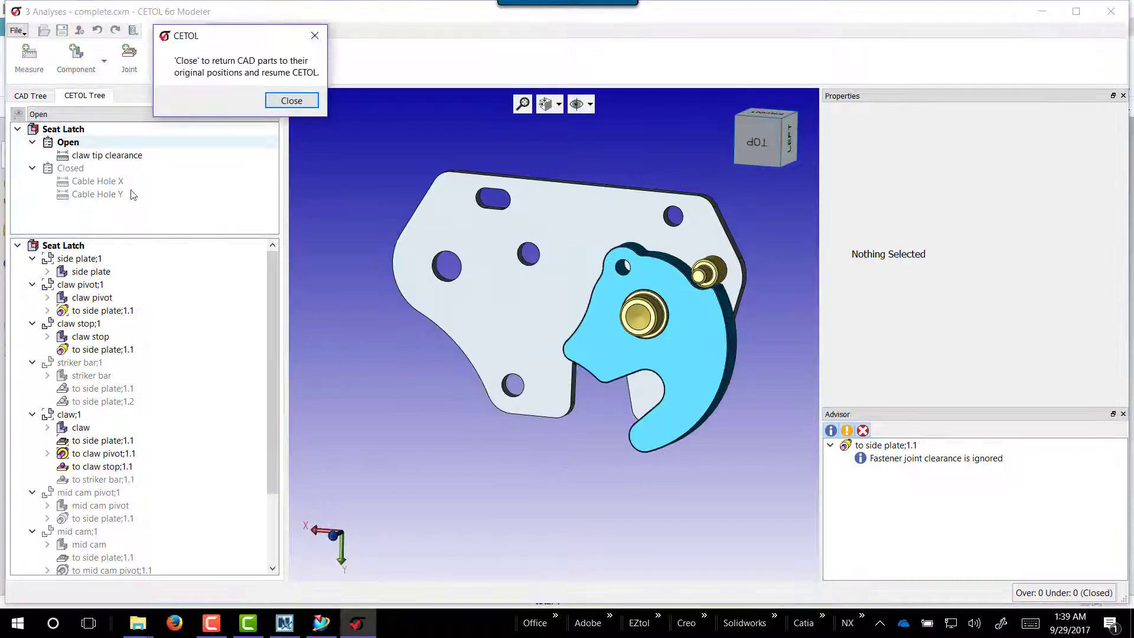
click(115, 467)
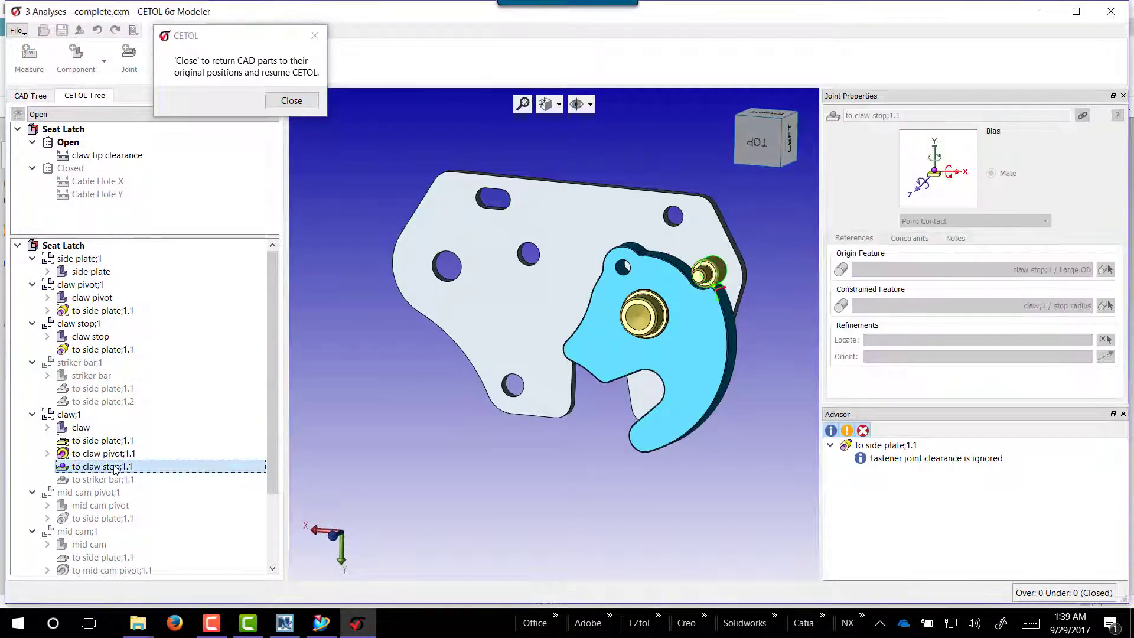
click(293, 101)
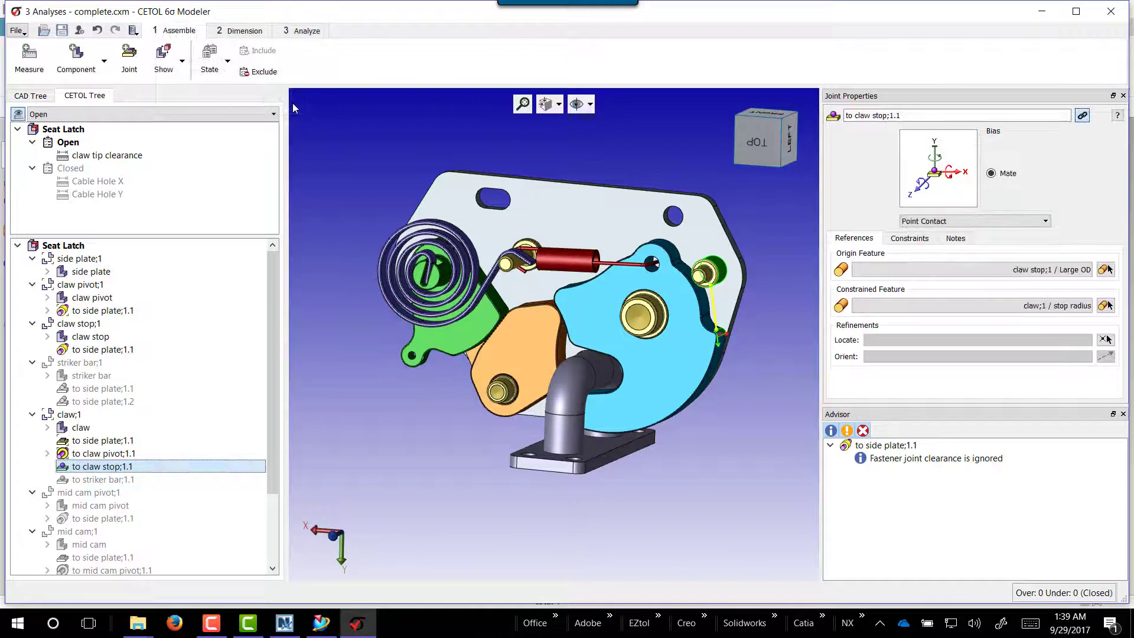
Step: Return to the Closed state and review the Cable Hole X and Y measurements
click(156, 114)
click(156, 137)
click(97, 181)
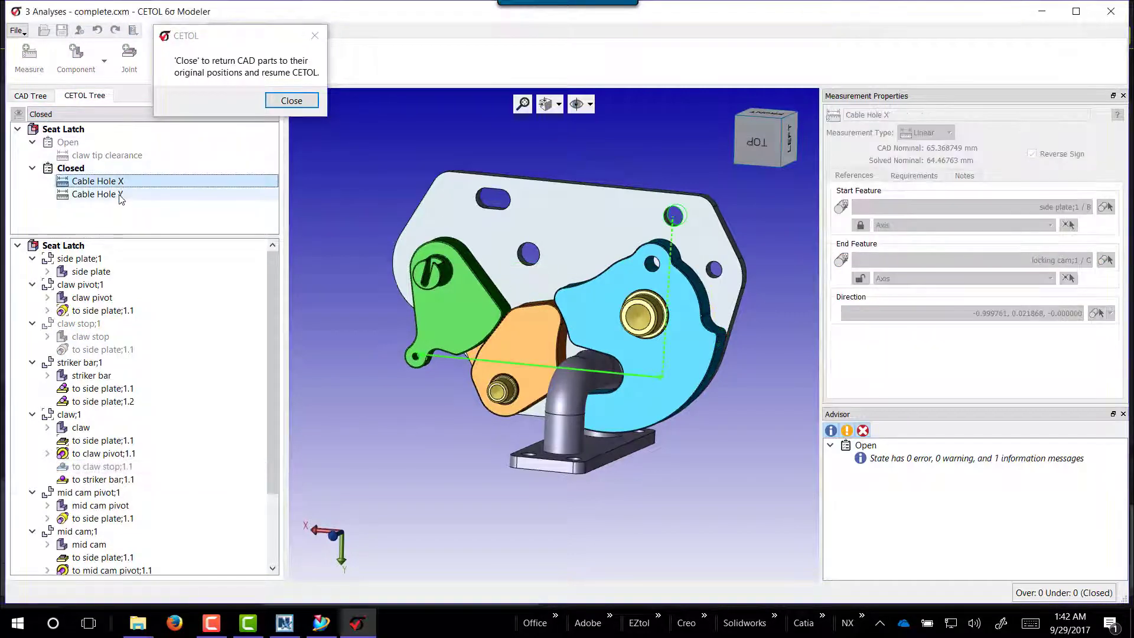
click(274, 101)
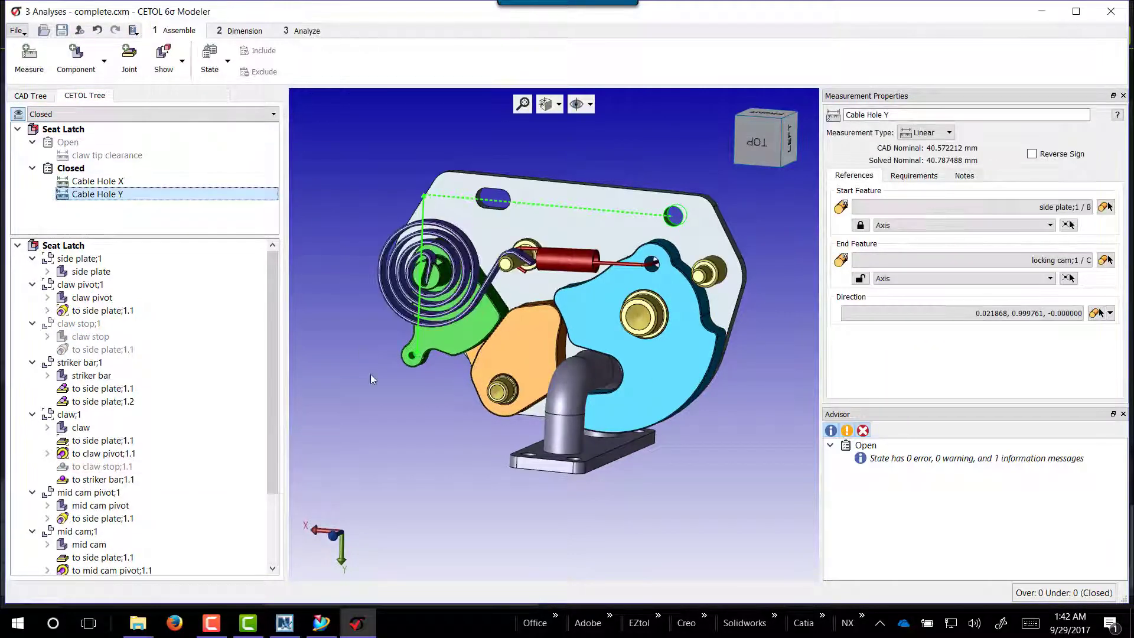
Step: Solve all measurements in the model
click(24, 58)
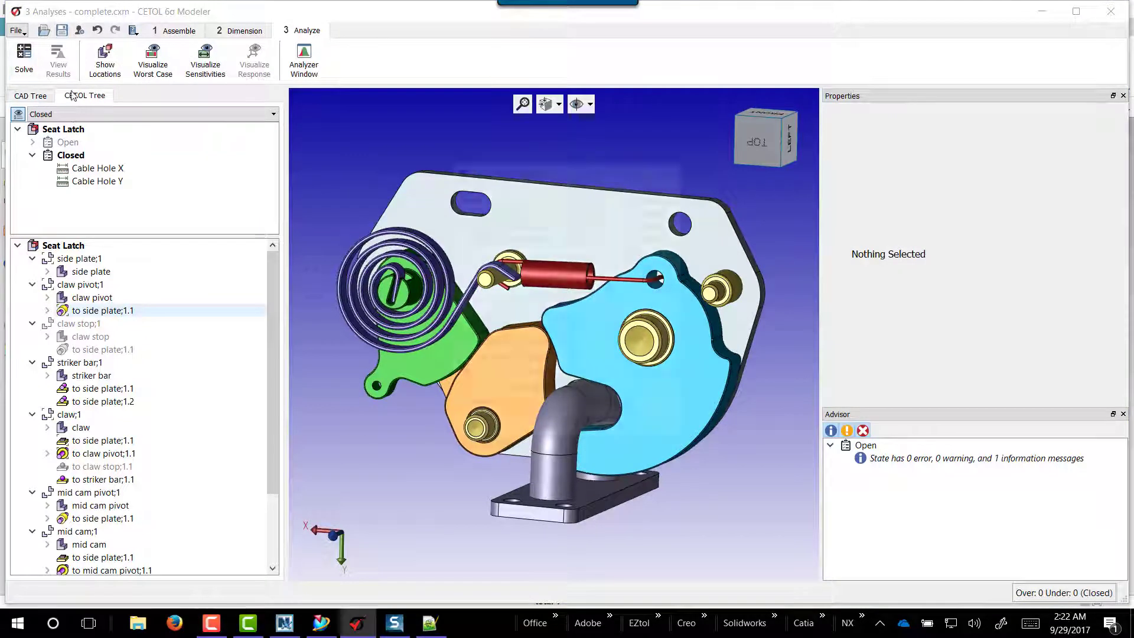
click(591, 434)
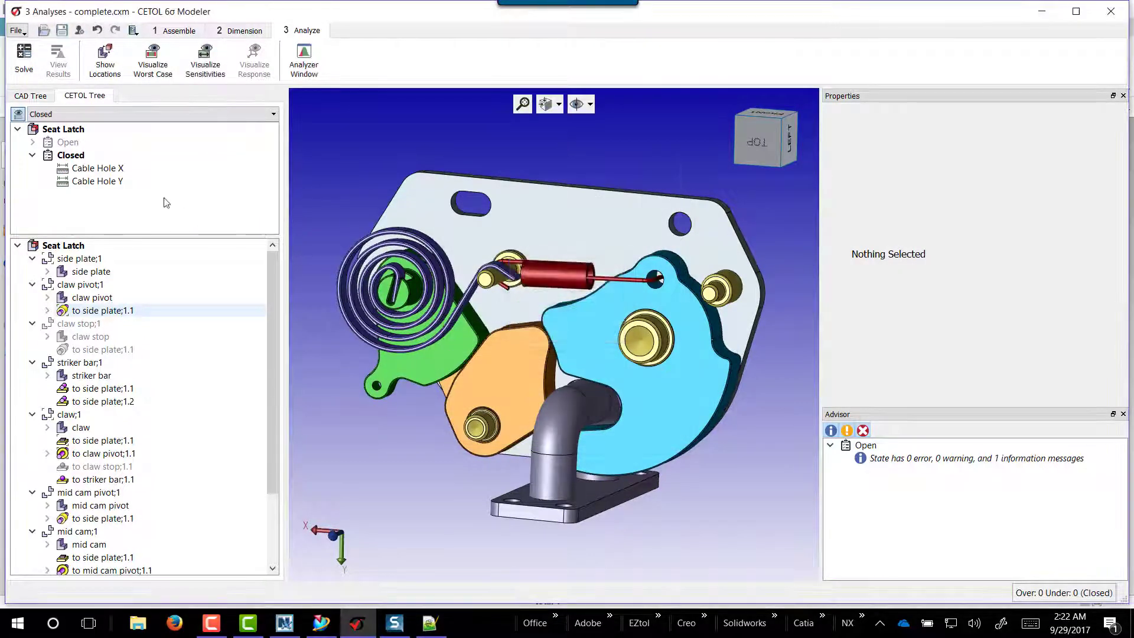
click(98, 167)
Step: View Cable Hole X results, comparing the worst-case and statistical distribution views
click(63, 74)
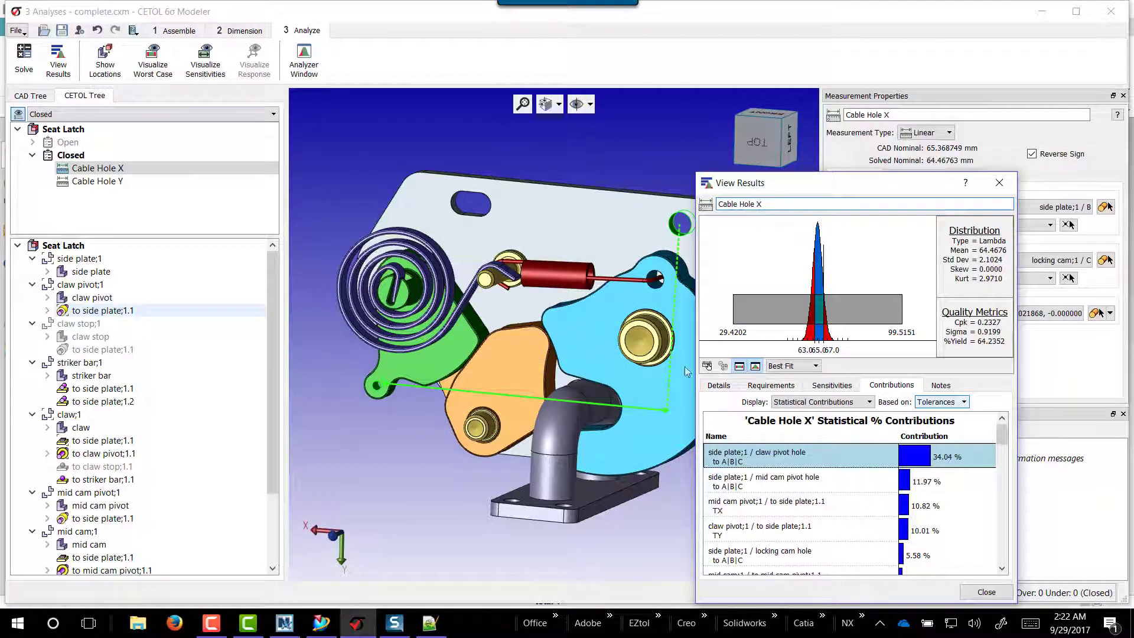
click(755, 366)
click(740, 366)
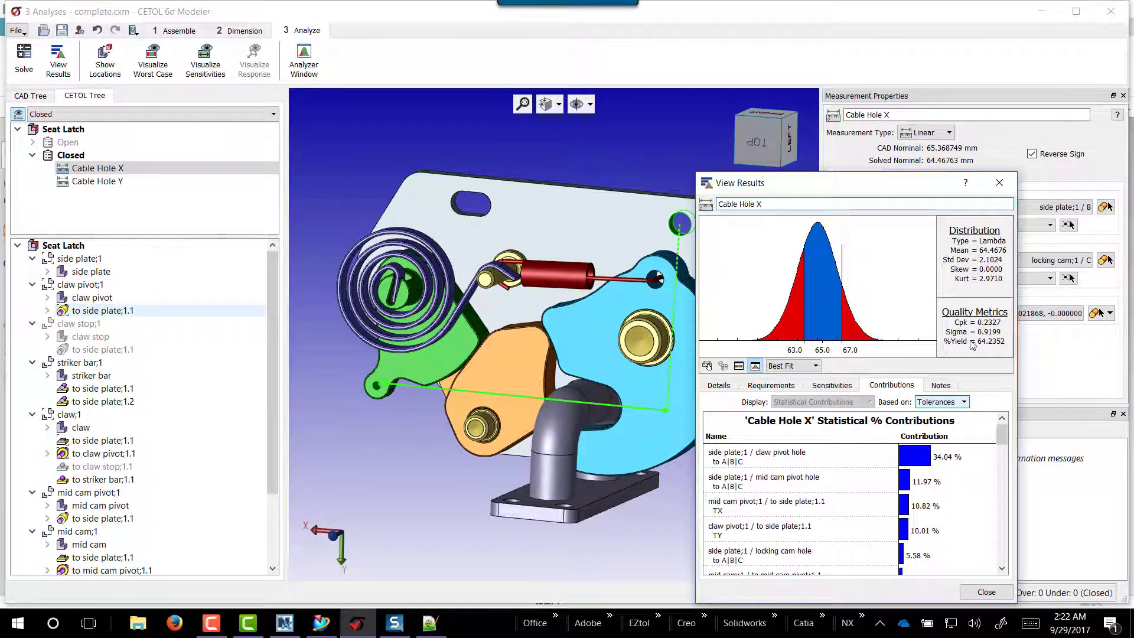
Step: Review Cable Hole X sensitivities and contributions for the mid cam pivot hole and Large OD
click(829, 388)
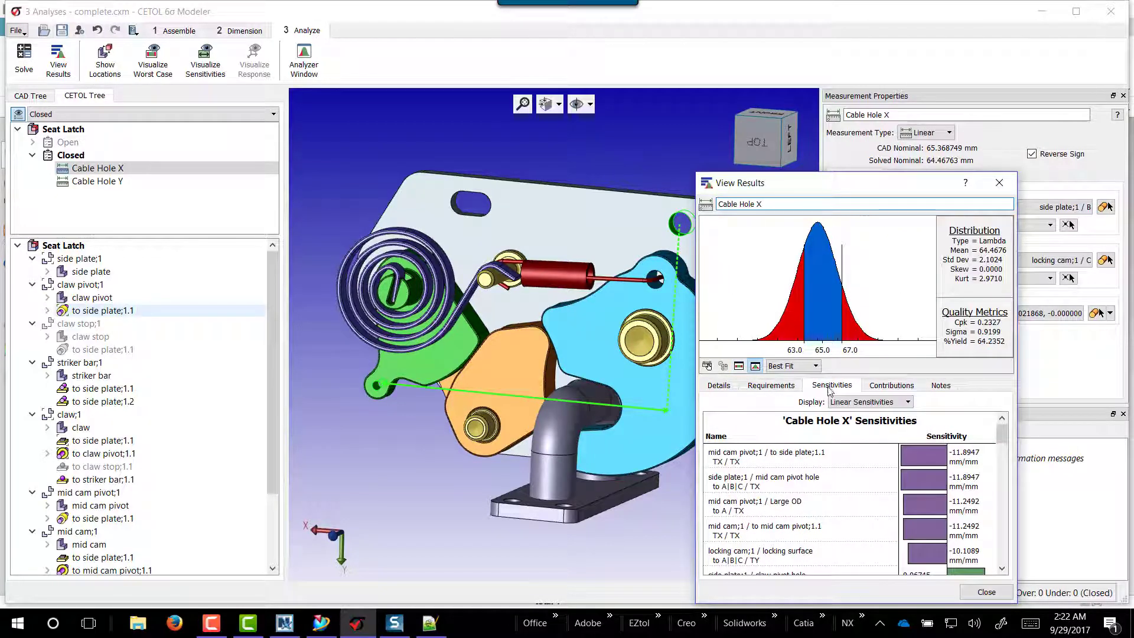
click(836, 457)
click(826, 478)
click(825, 501)
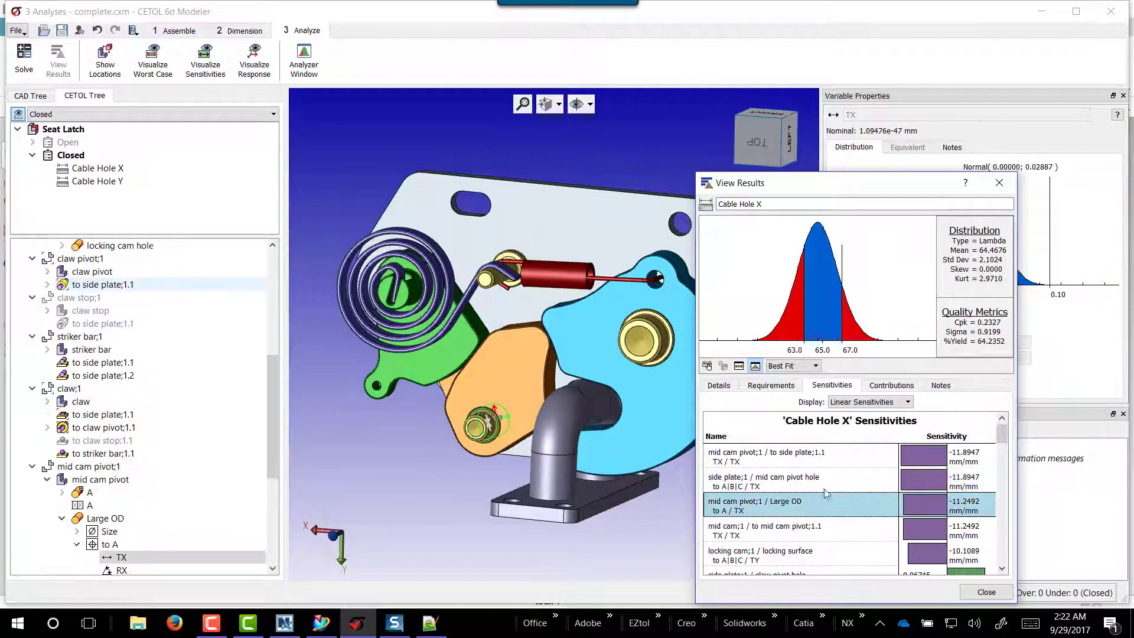
click(889, 388)
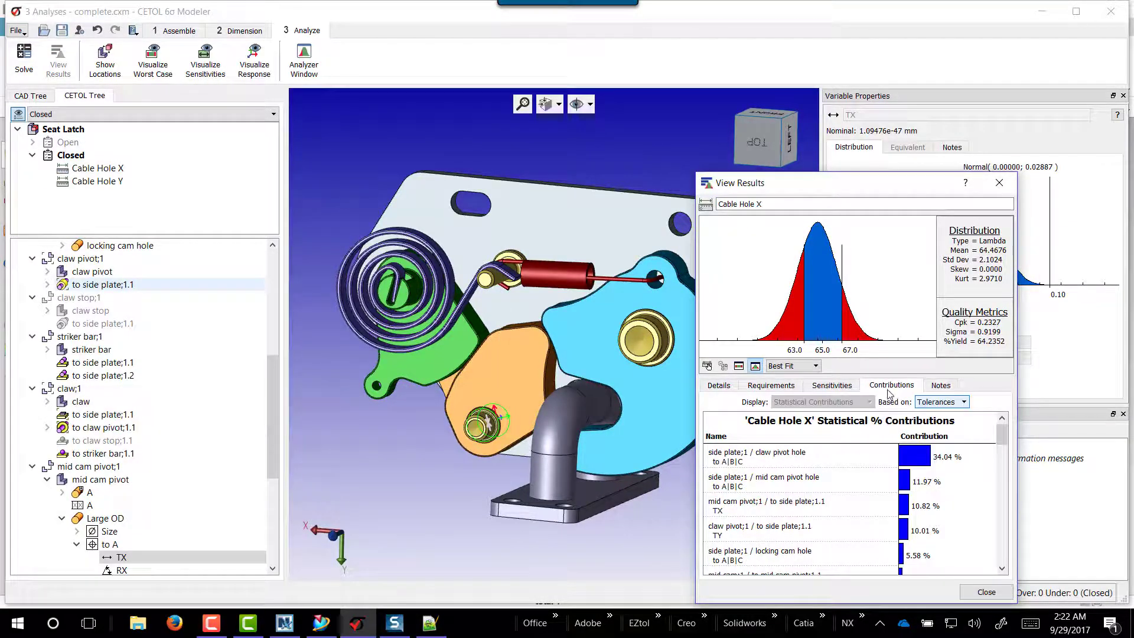
click(832, 386)
key(Up)
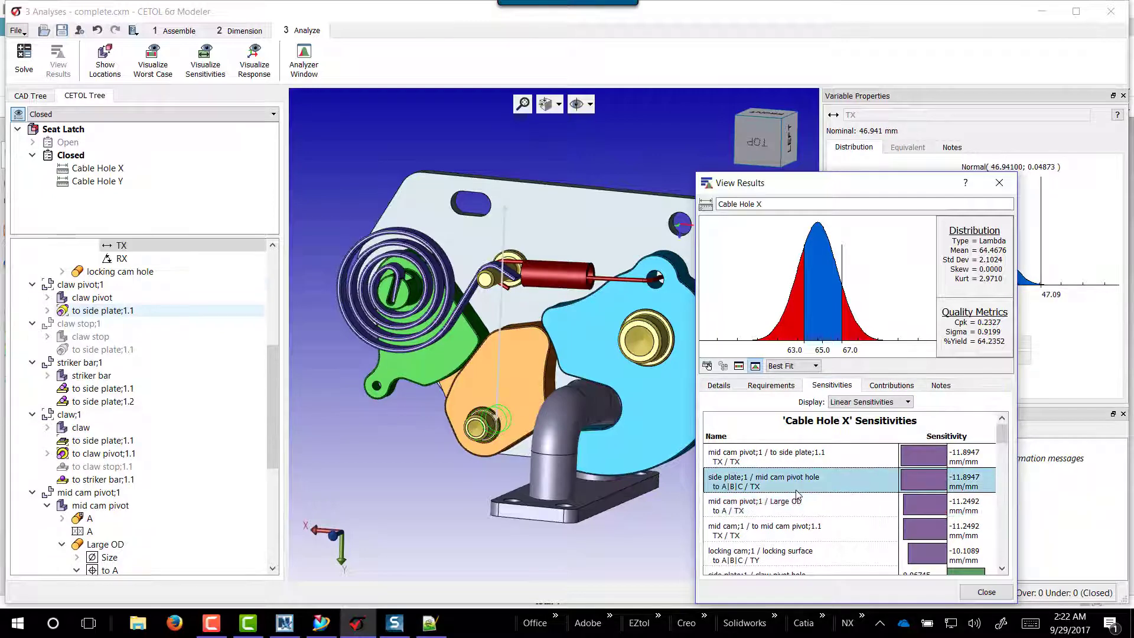
right_click(134, 247)
click(197, 277)
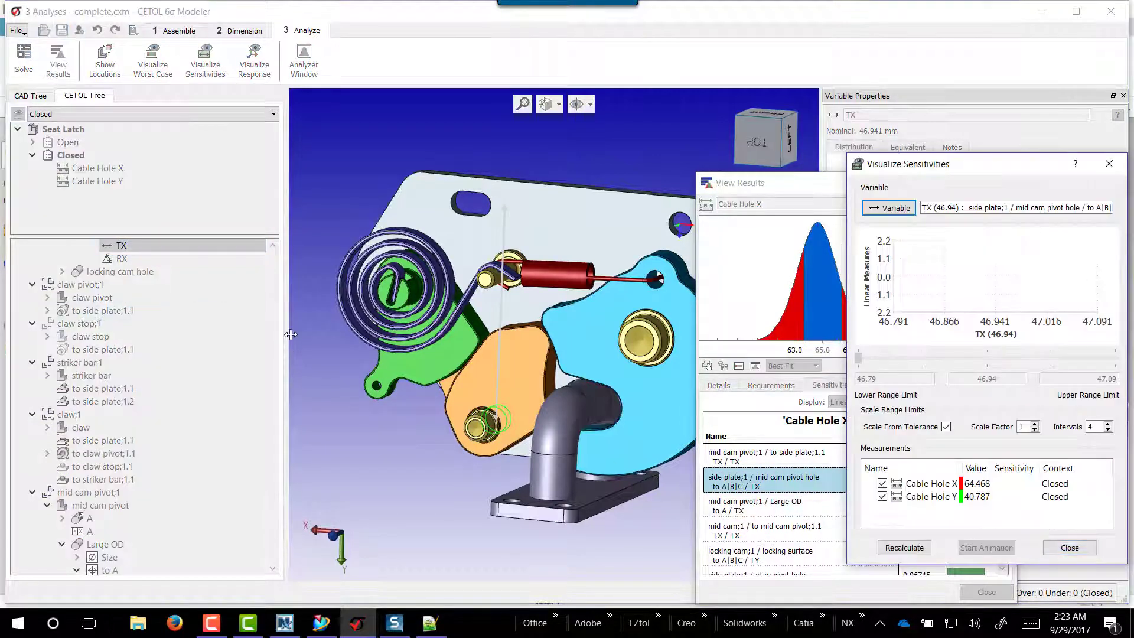
click(917, 548)
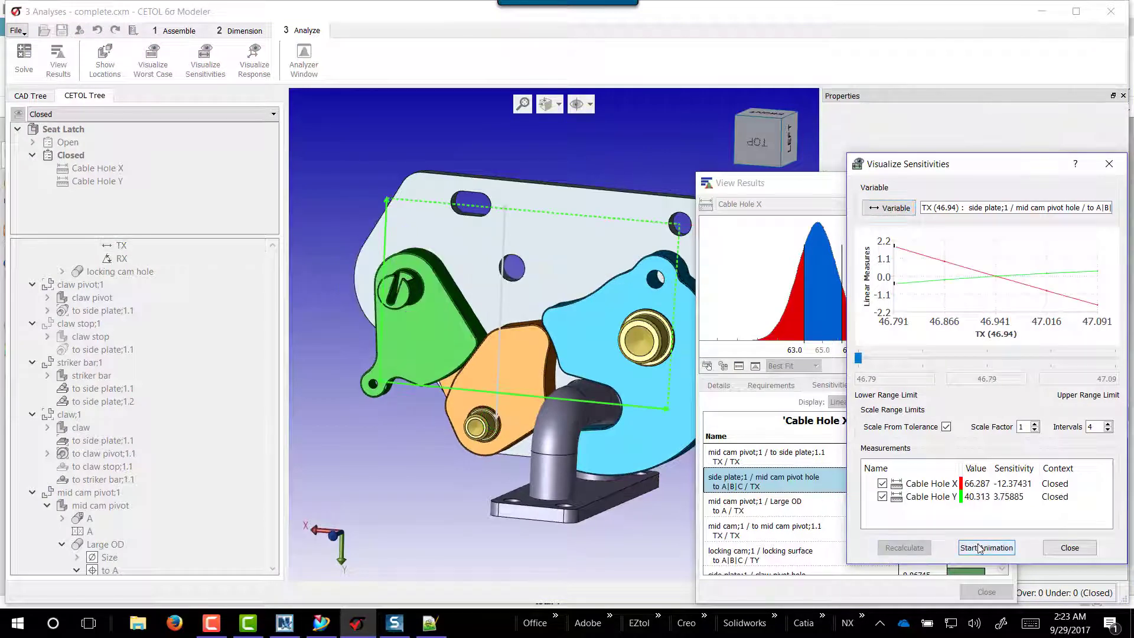
click(980, 549)
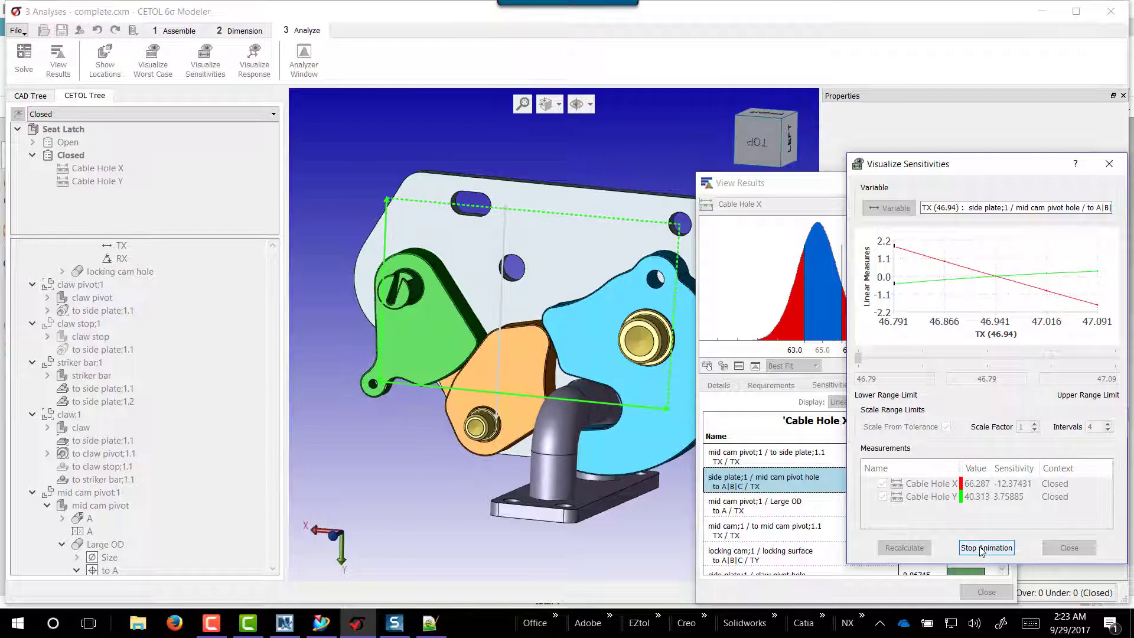
click(983, 551)
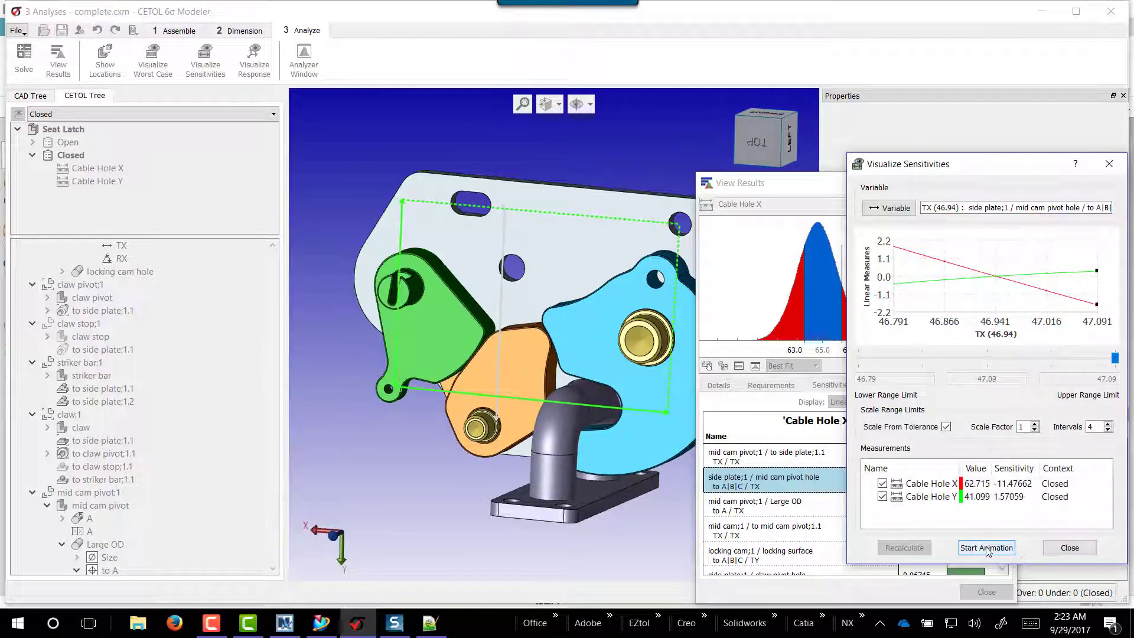
click(1069, 547)
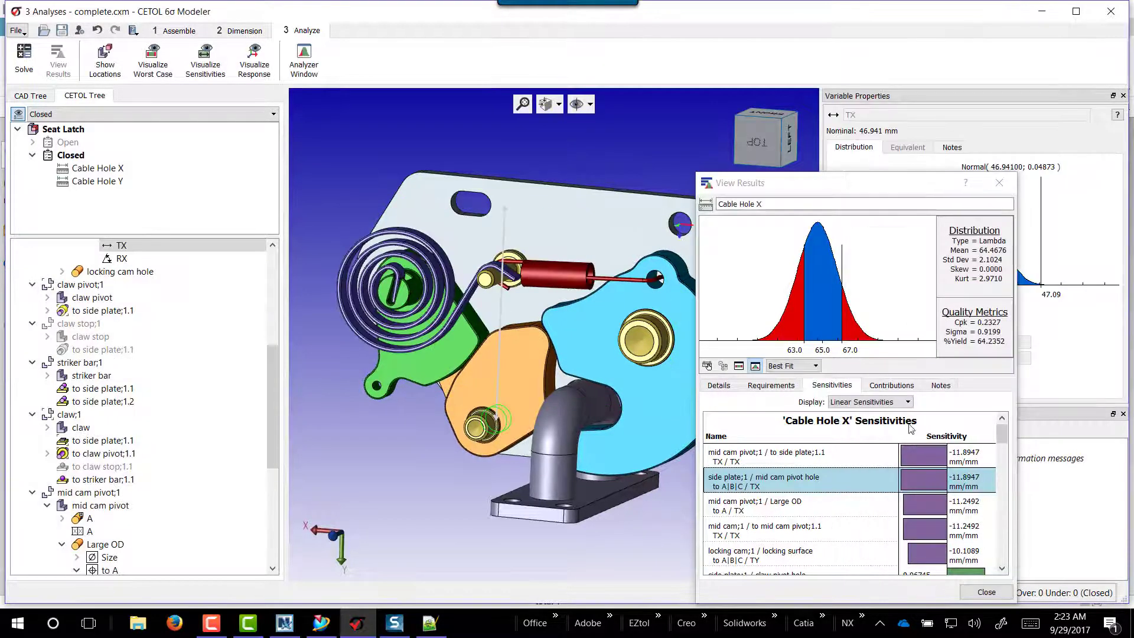
Step: Show Cable Hole X contributions and select the claw pivot and mid cam pivot holes
click(891, 385)
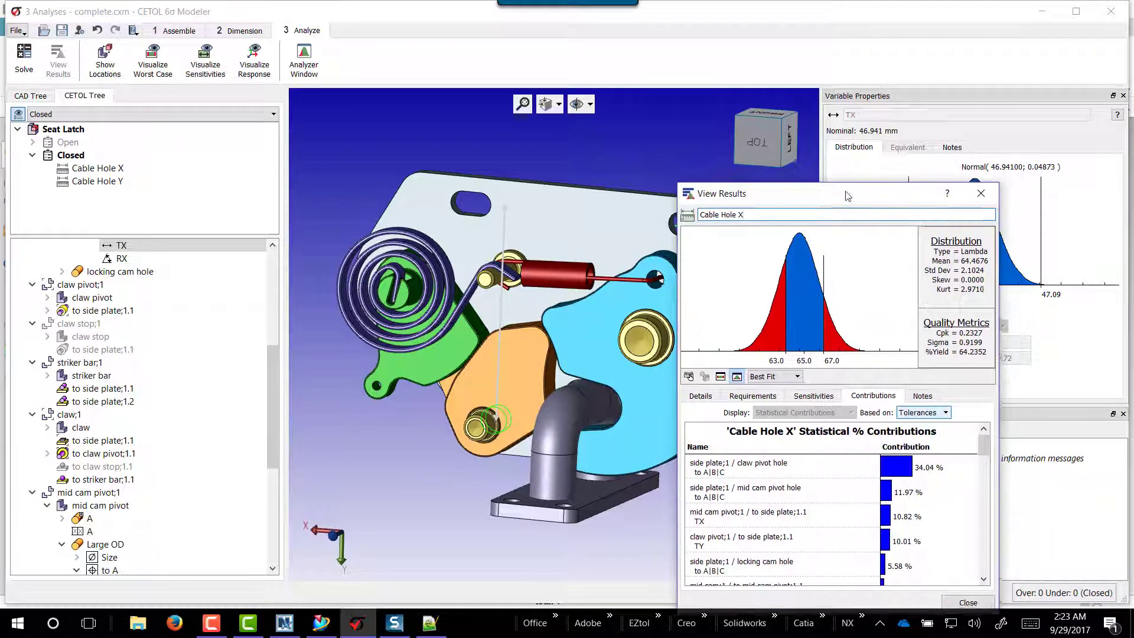
drag(867, 184, 842, 197)
click(757, 488)
click(757, 473)
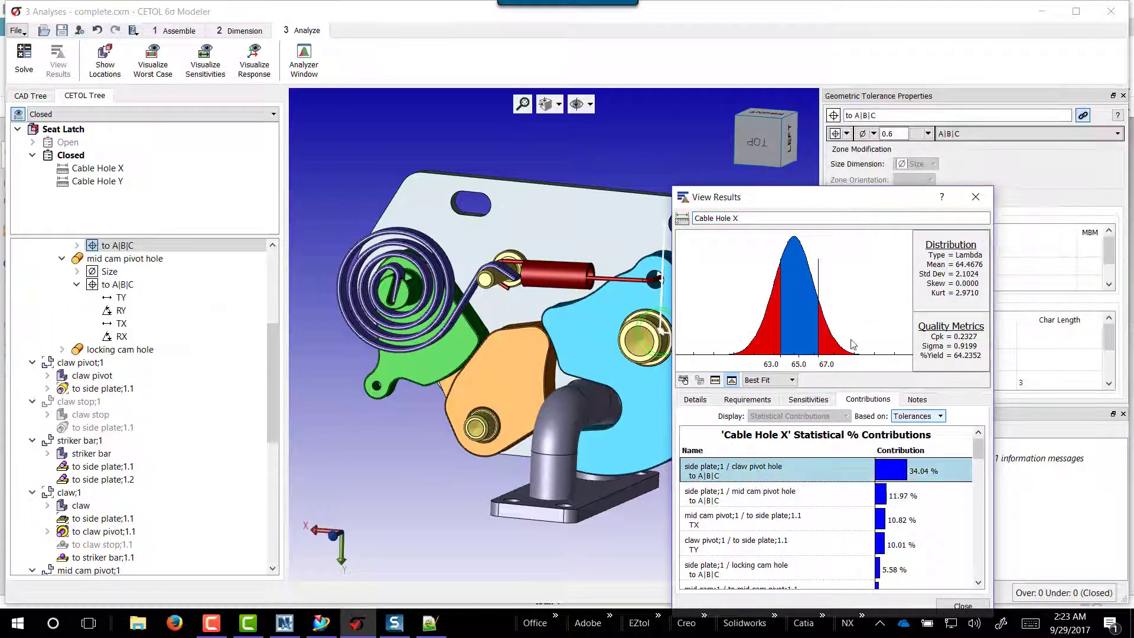
Step: Tighten the claw pivot hole tolerance and set the mid cam pivot hole to 0.1
double_click(892, 133)
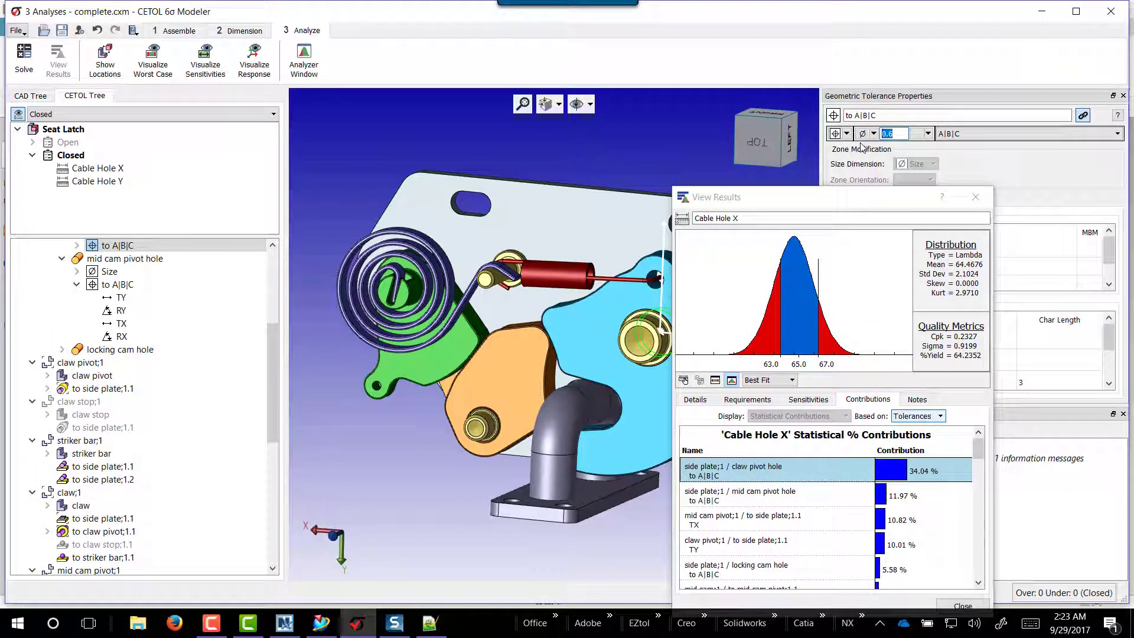
text(.1)
key(Return)
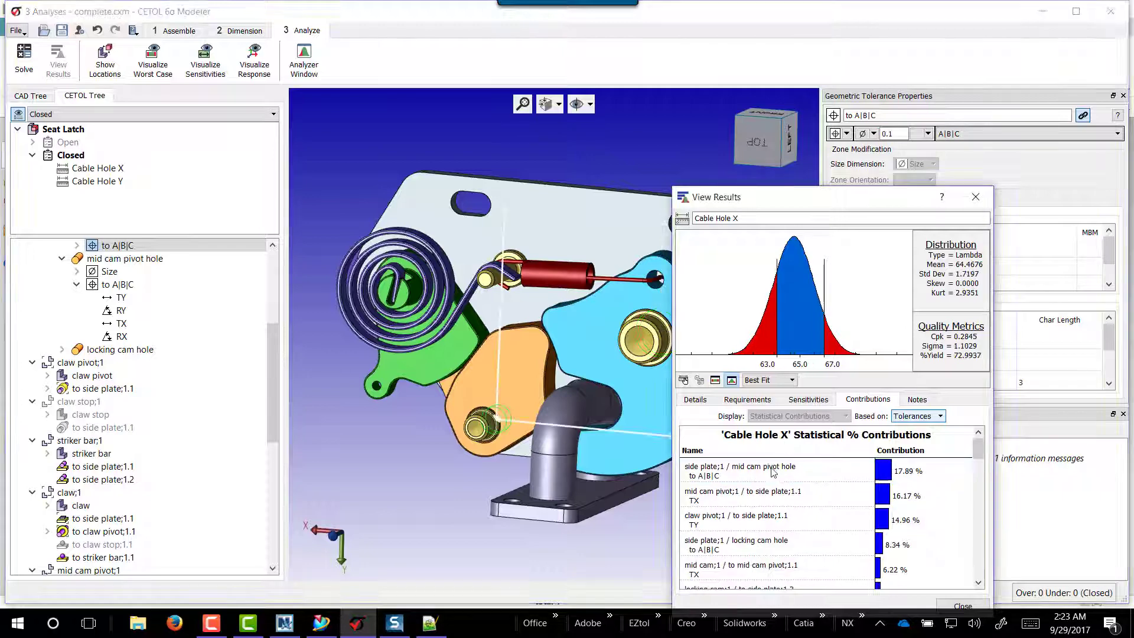
double_click(895, 133)
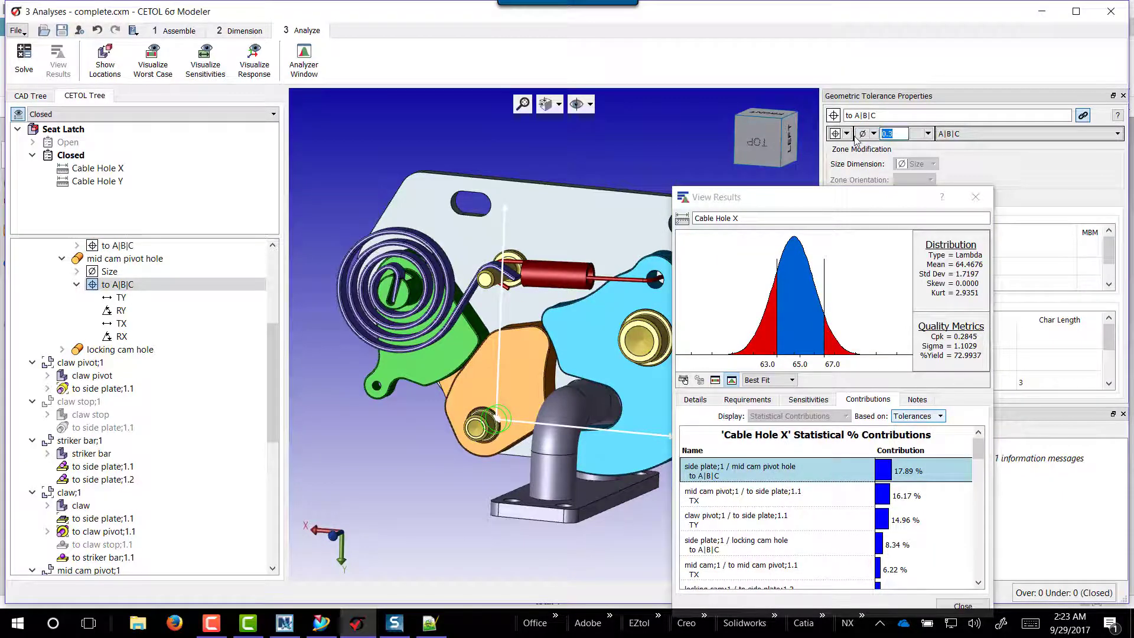
text(.1)
key(Return)
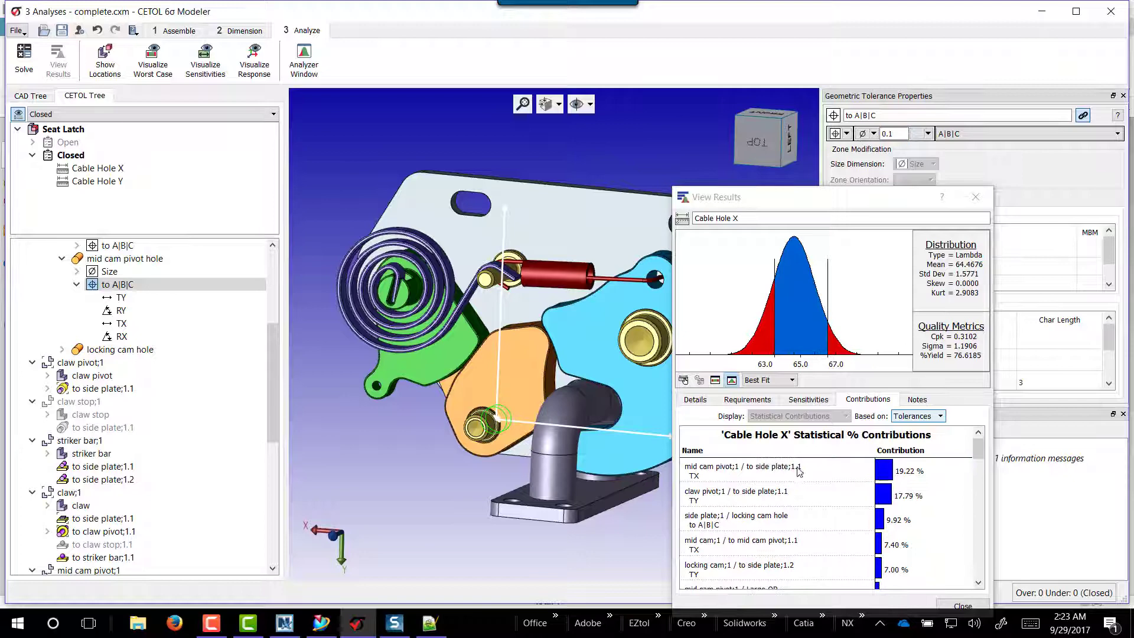
Step: Check the new top contributors: mid cam pivot TX, claw pivot TY and locking cam hole
click(798, 472)
drag(879, 200, 881, 217)
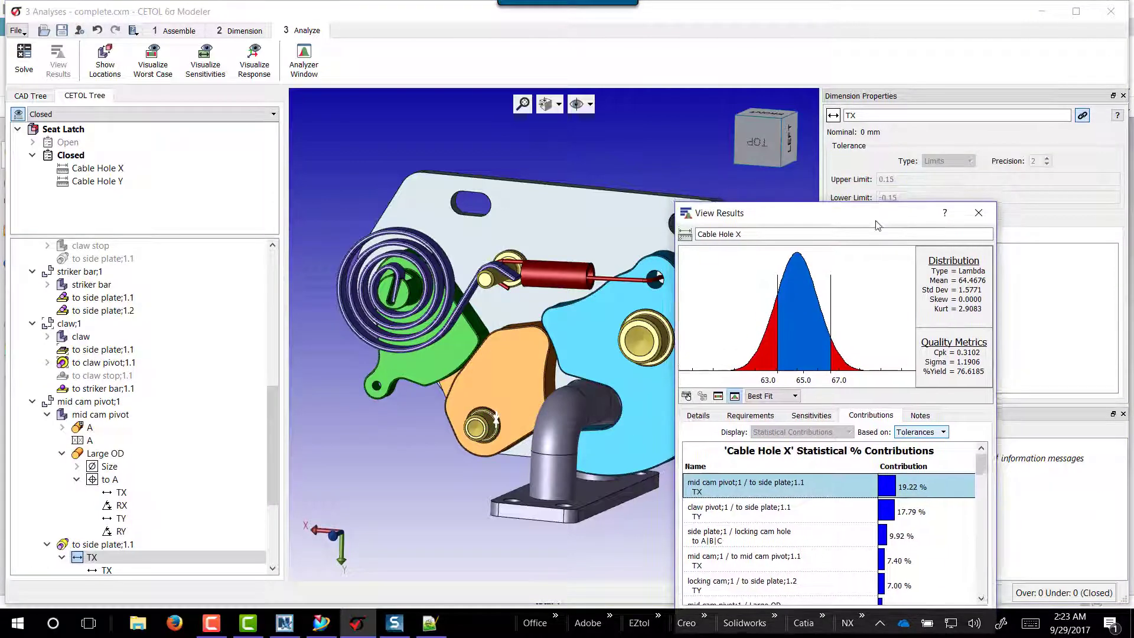
click(797, 514)
click(797, 538)
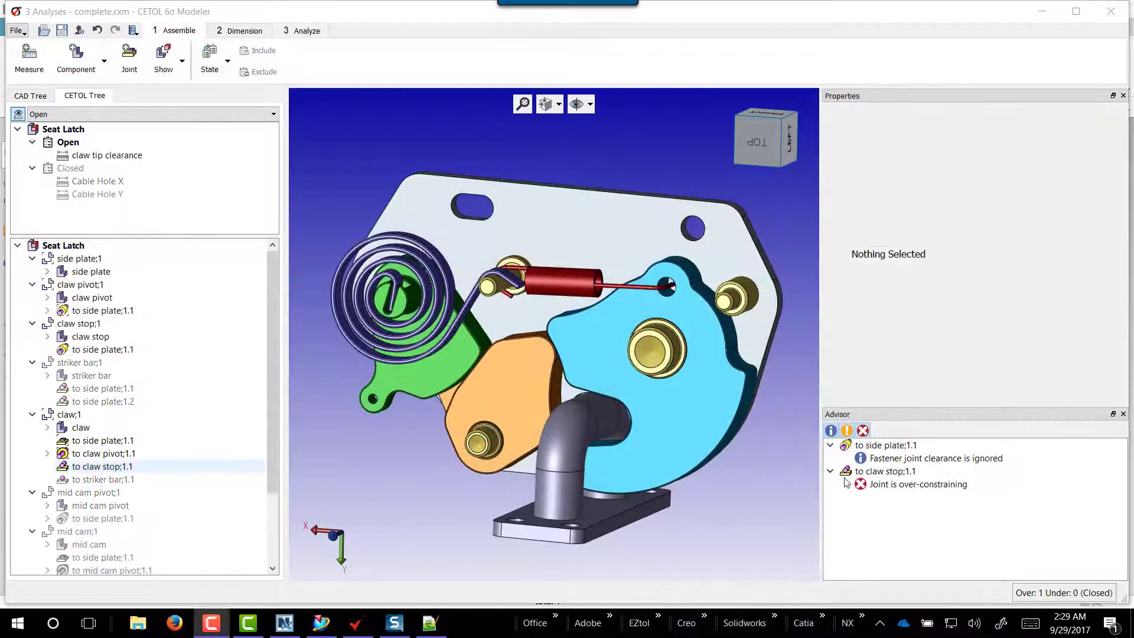
Step: Make the claw stop joint a Point Contact, float its side-plate joint, then open Joint Properties help
click(884, 470)
click(969, 226)
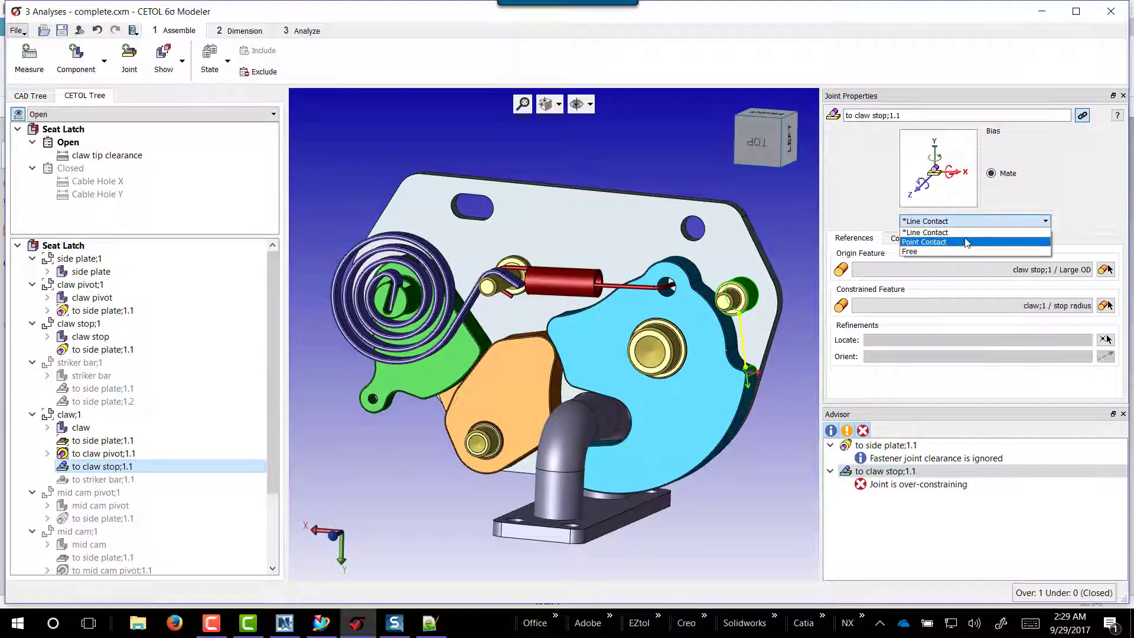
click(928, 458)
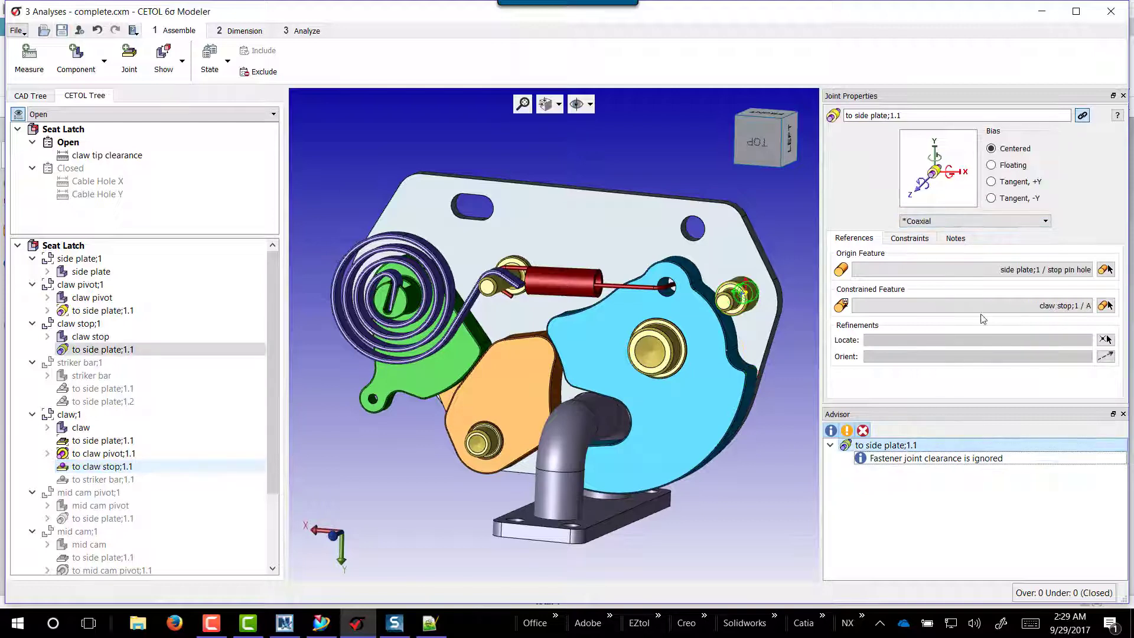
click(991, 167)
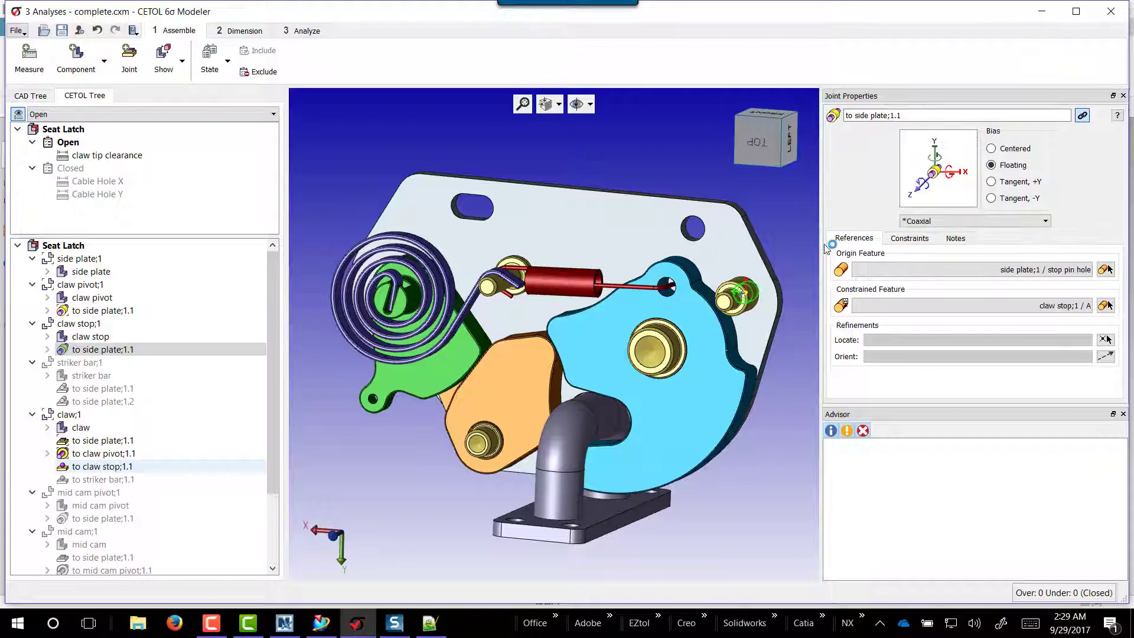
key(F1)
drag(1008, 266, 1005, 527)
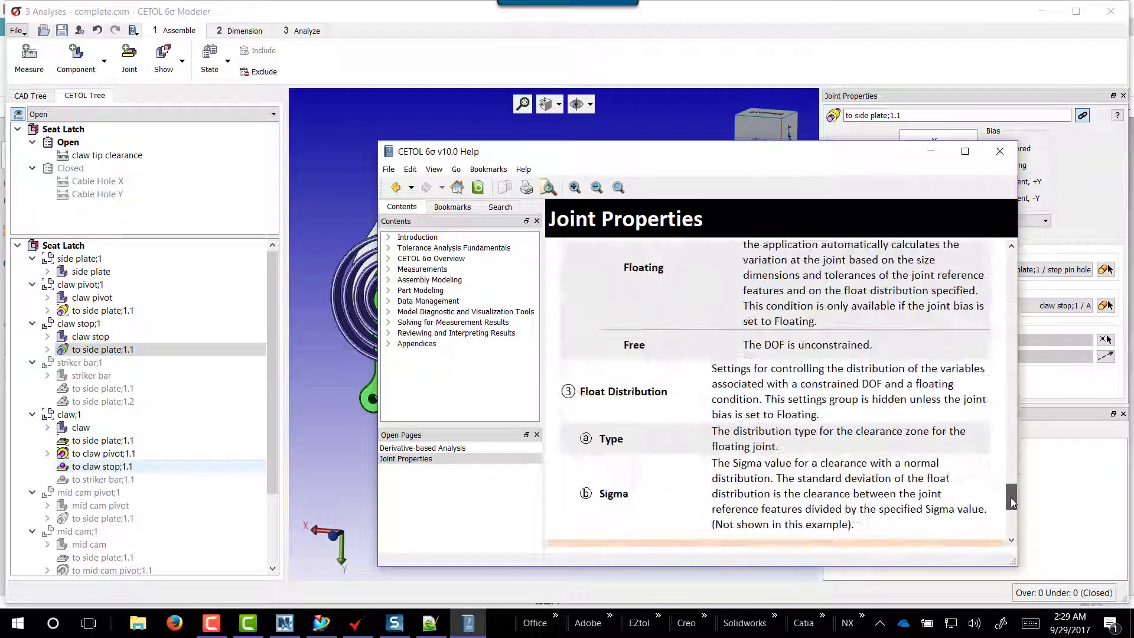
Step: Play the assembly-variation tutorial video and skip ahead through it
click(715, 345)
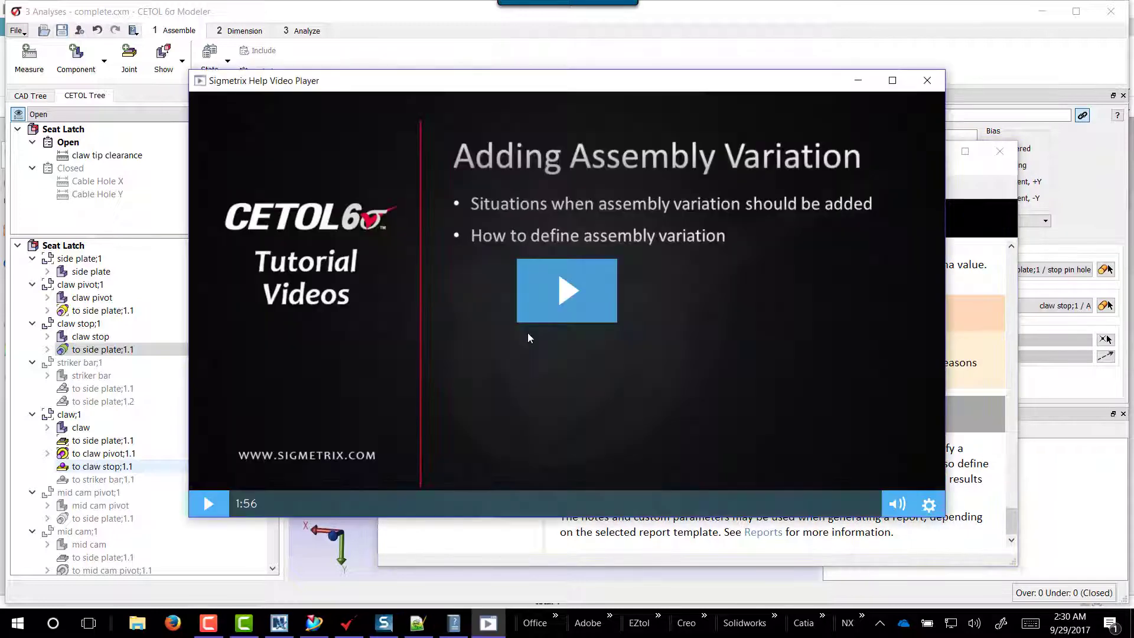
click(208, 503)
click(339, 503)
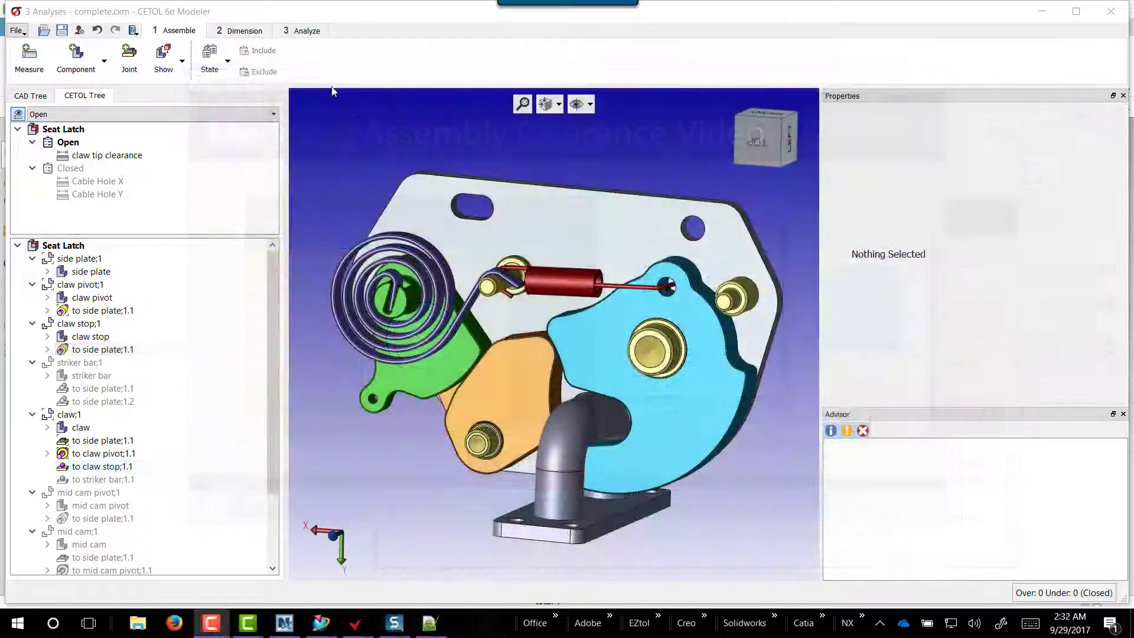
Step: Open the Analyzer Window and the Seat Latch HTML analysis report
click(302, 30)
click(306, 57)
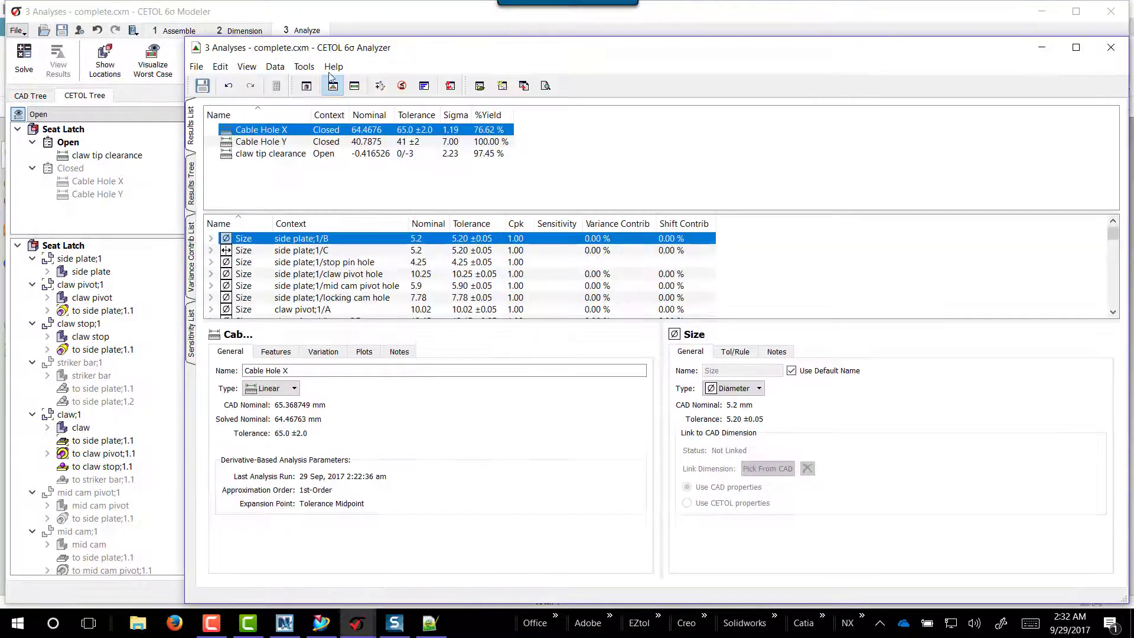
click(552, 85)
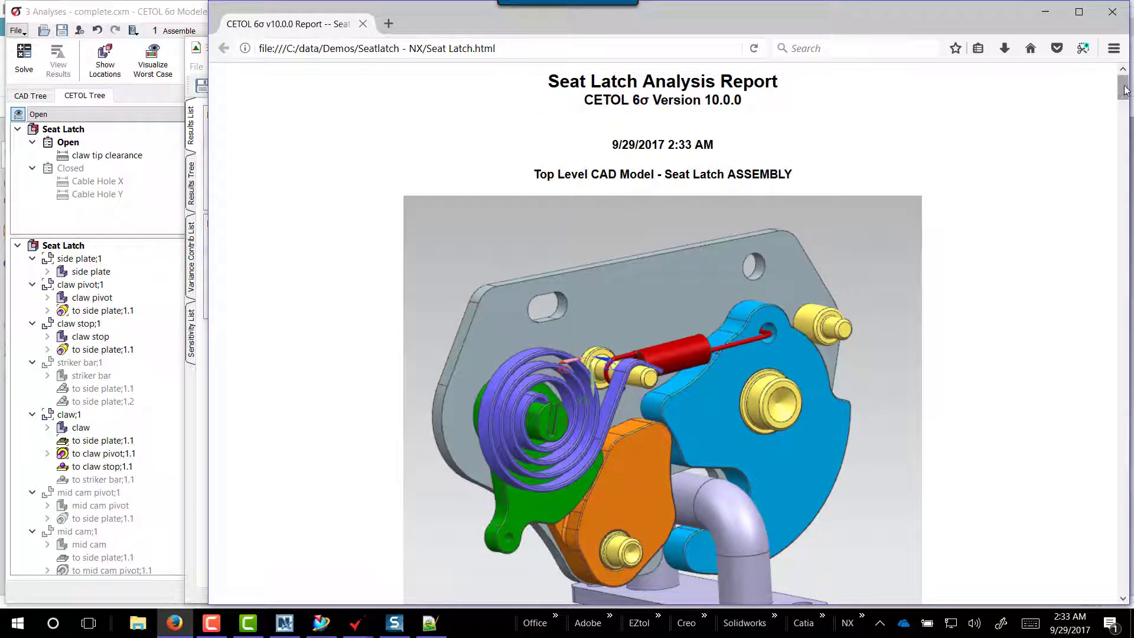
drag(1123, 90, 1123, 131)
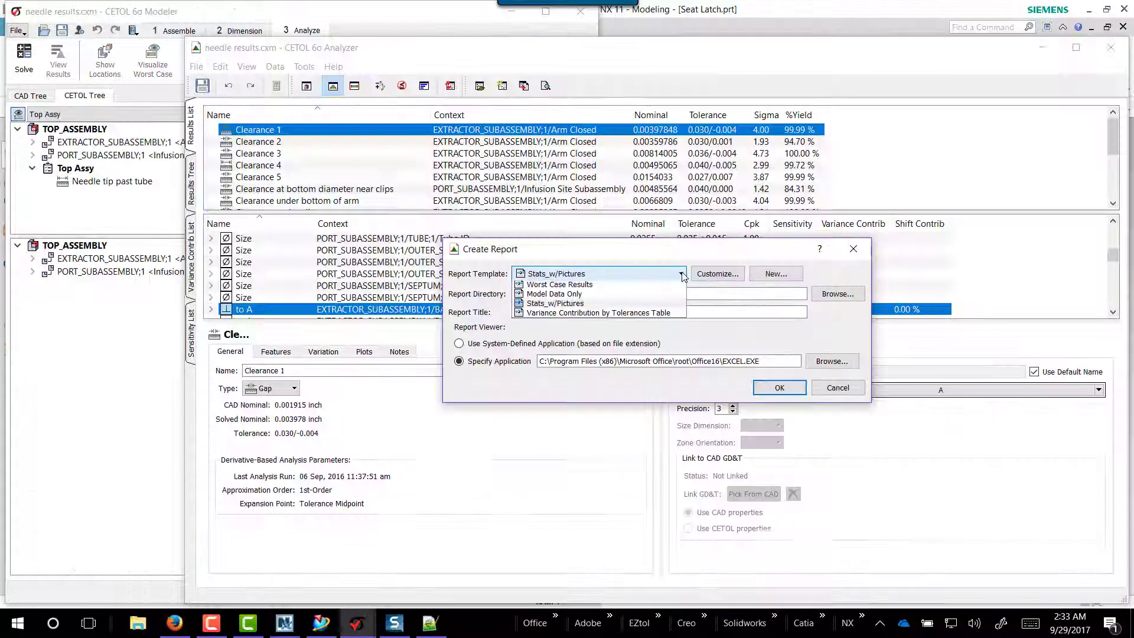
Step: Generate the TOP_ASSEMBLY report from the Variance Contribution by Tolerances Table template
click(630, 336)
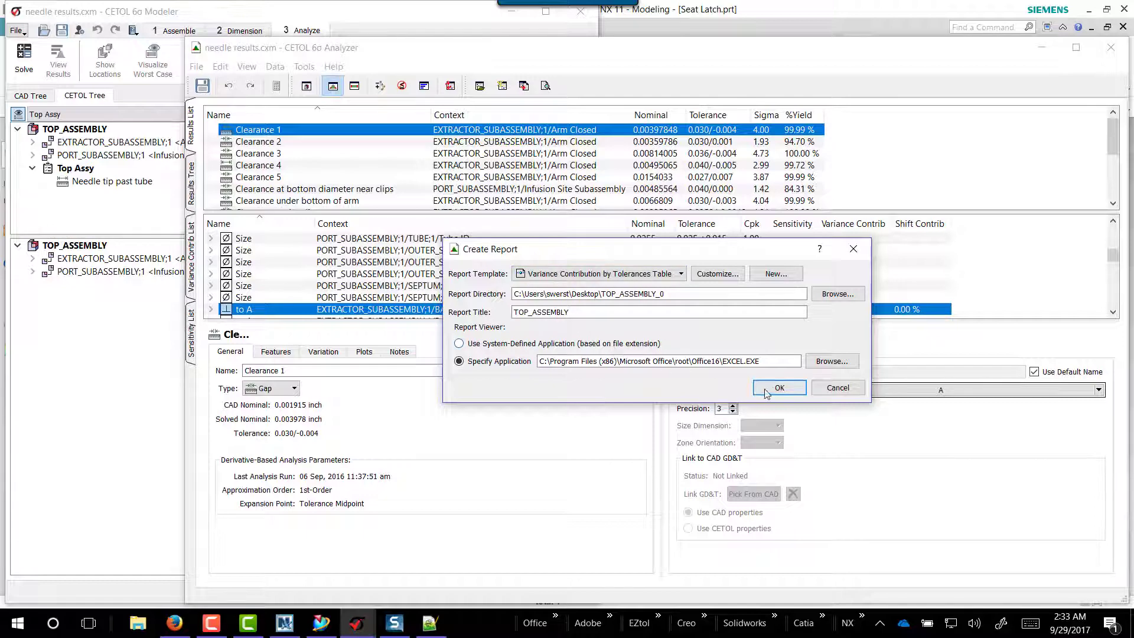
click(775, 387)
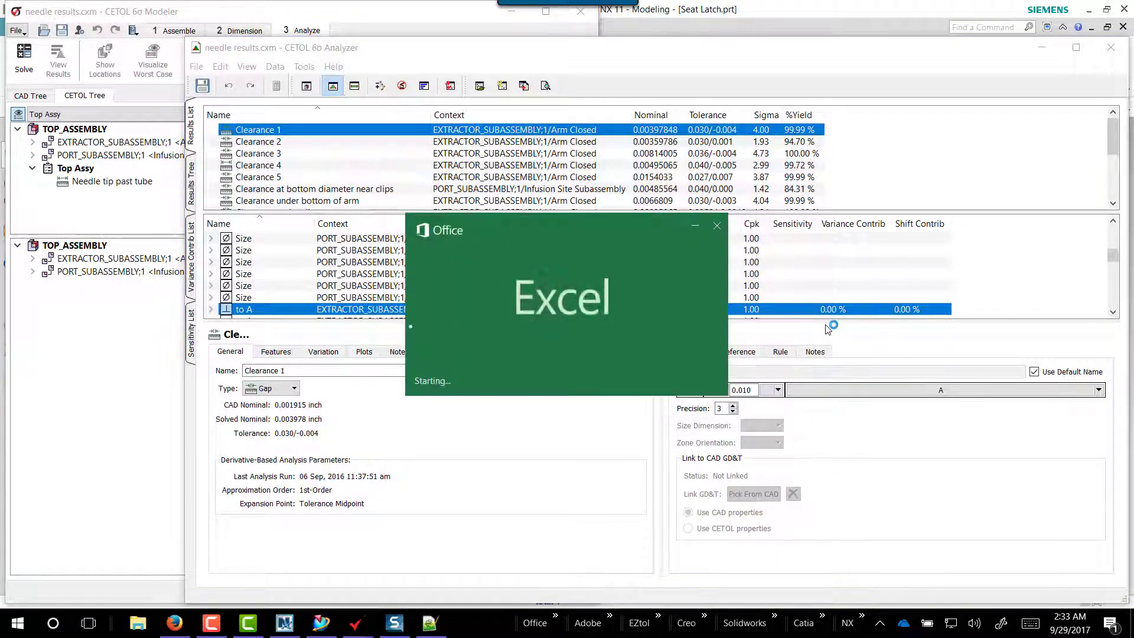